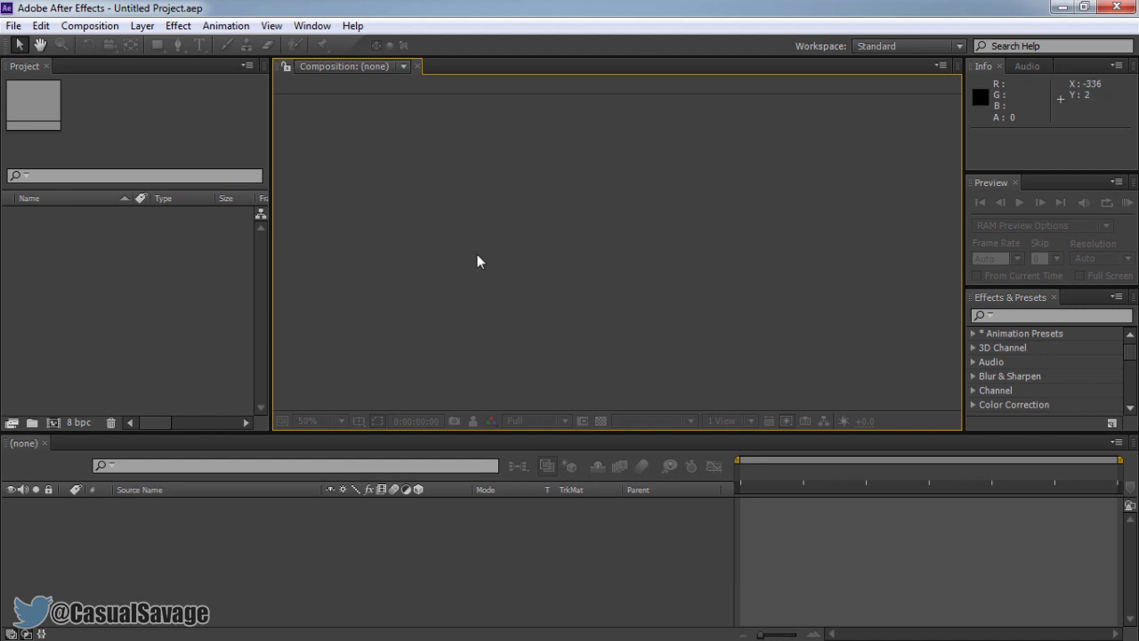
# Step: Bring up Composition Settings for a new composition named Comp 1
pyautogui.hotkey('ctrl', 'n')
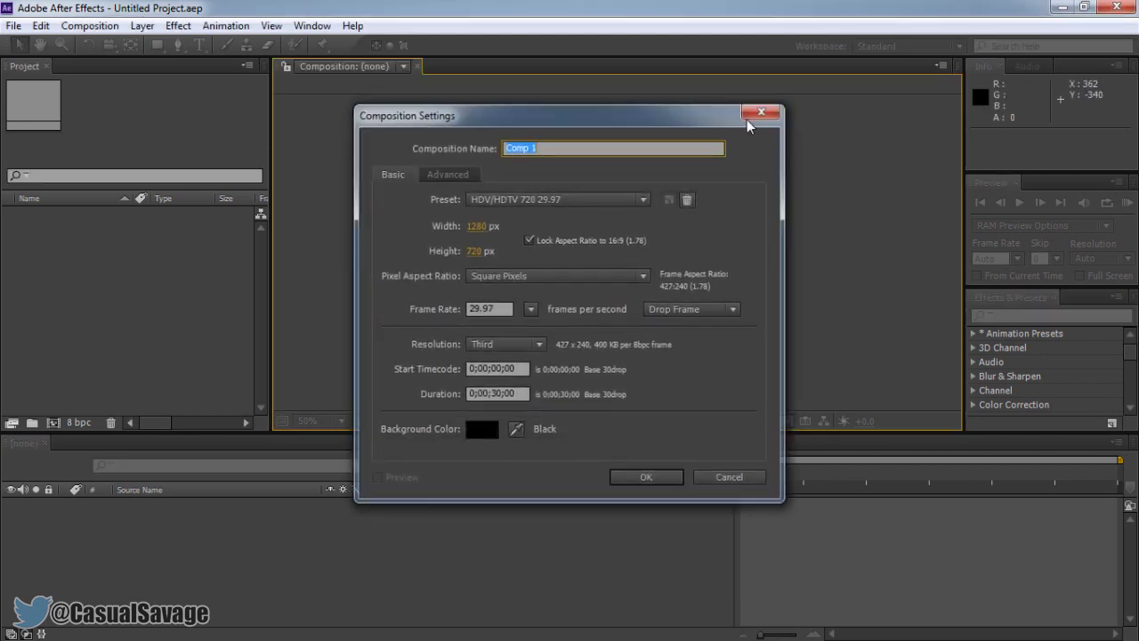
pyautogui.click(768, 114)
pyautogui.click(89, 25)
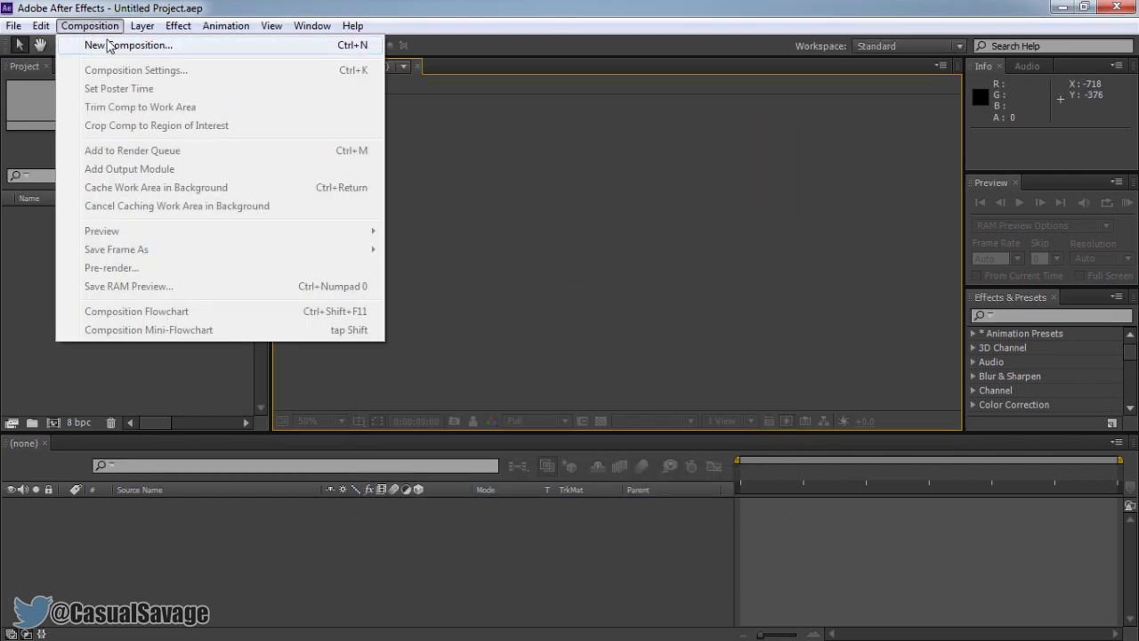
pyautogui.click(114, 47)
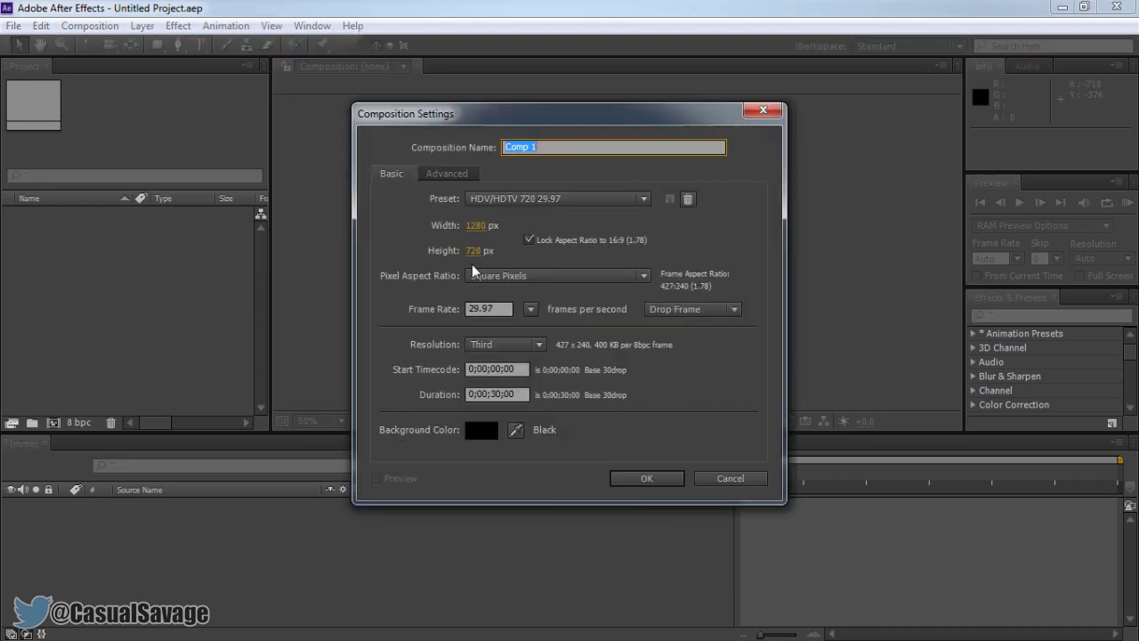
pyautogui.click(762, 110)
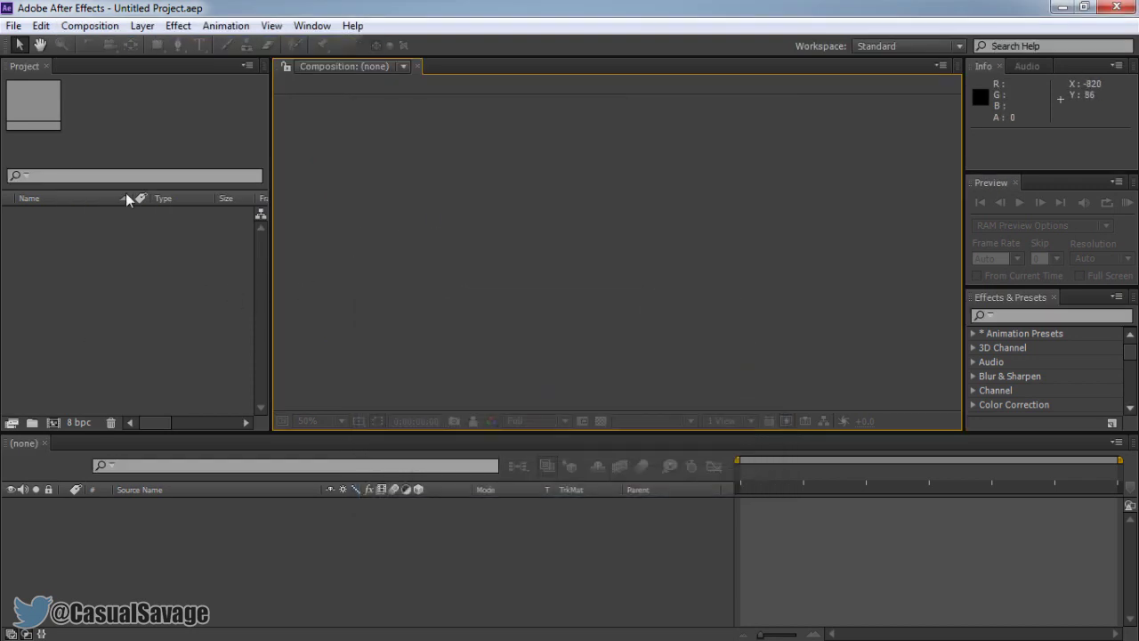
pyautogui.click(54, 424)
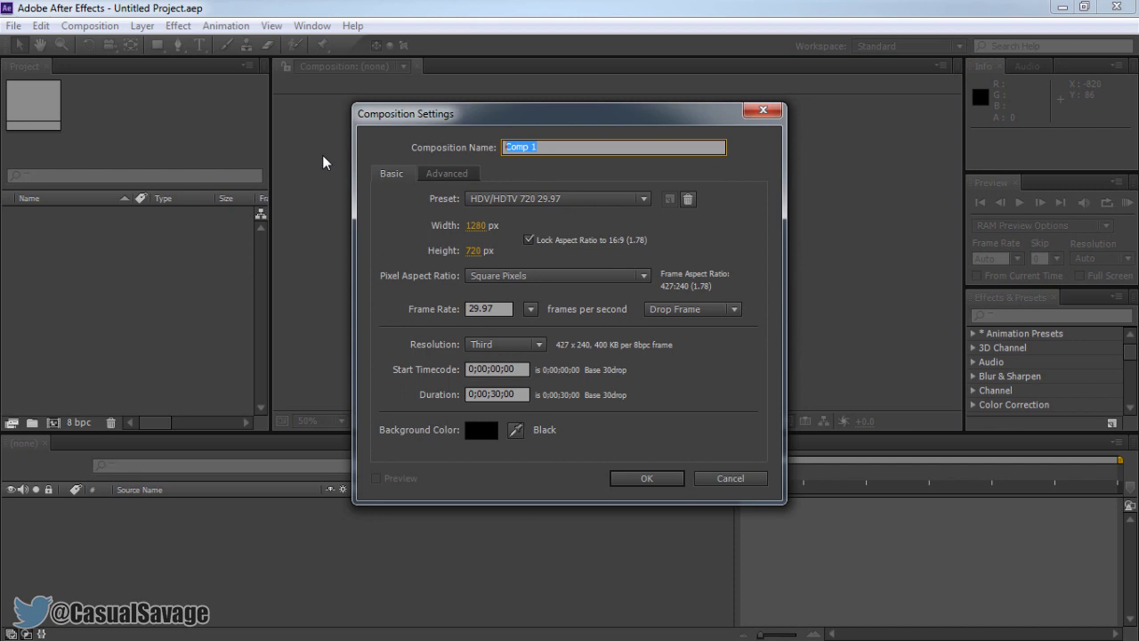
# Step: Name the composition #CSTN, keeping the HDV/HDTV 720 29.97 preset
pyautogui.write('#CSTN')
pyautogui.click(434, 211)
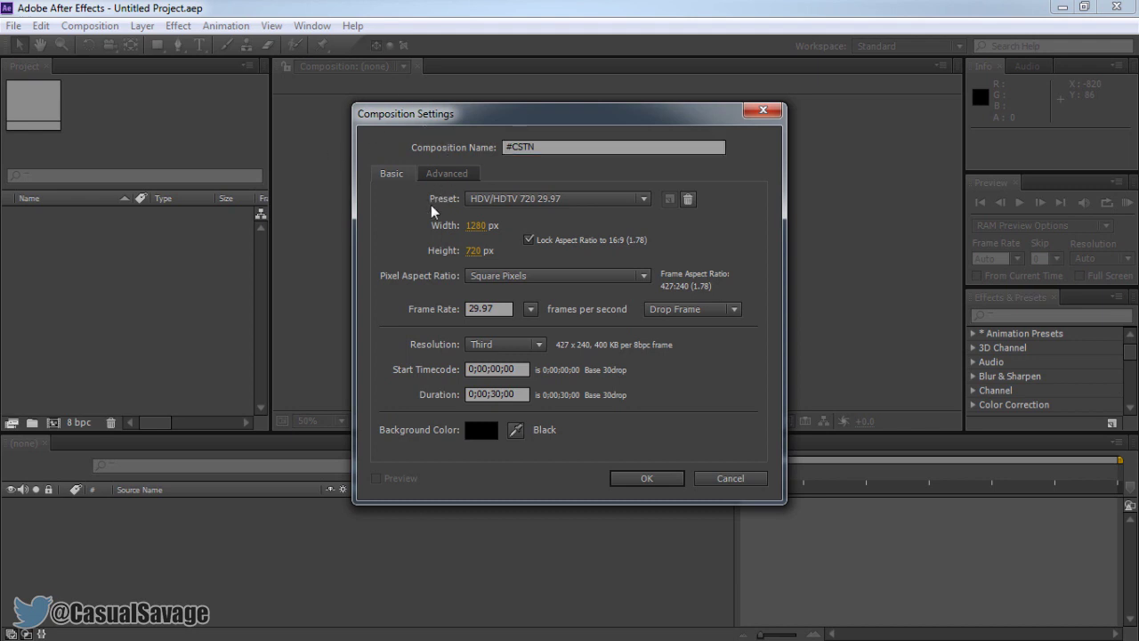
pyautogui.click(579, 201)
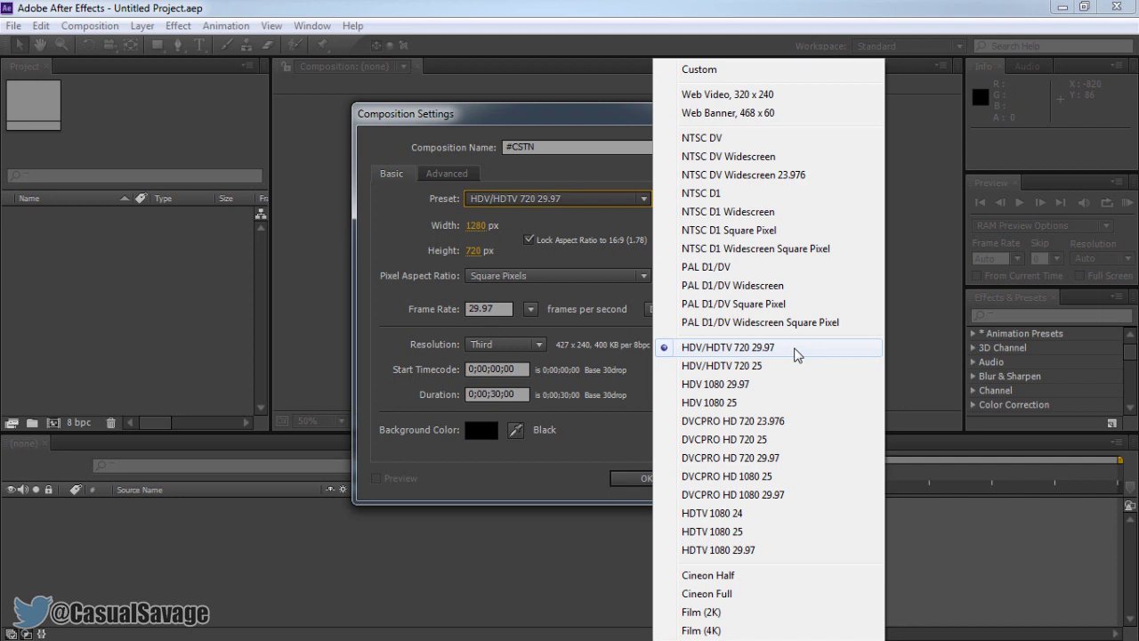
pyautogui.click(796, 353)
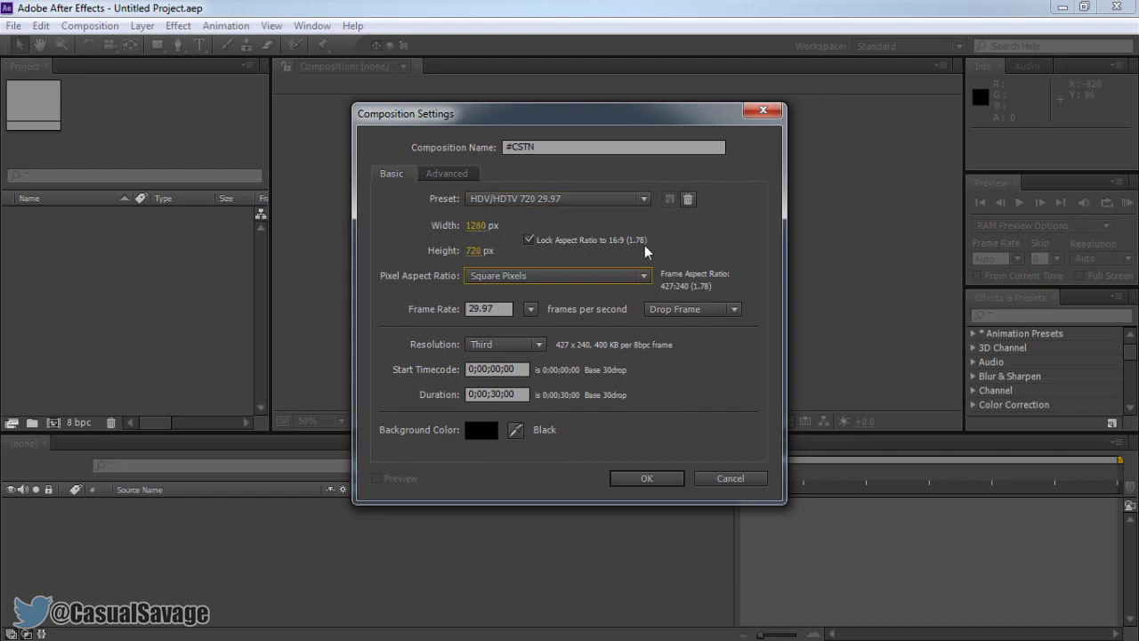
pyautogui.click(500, 277)
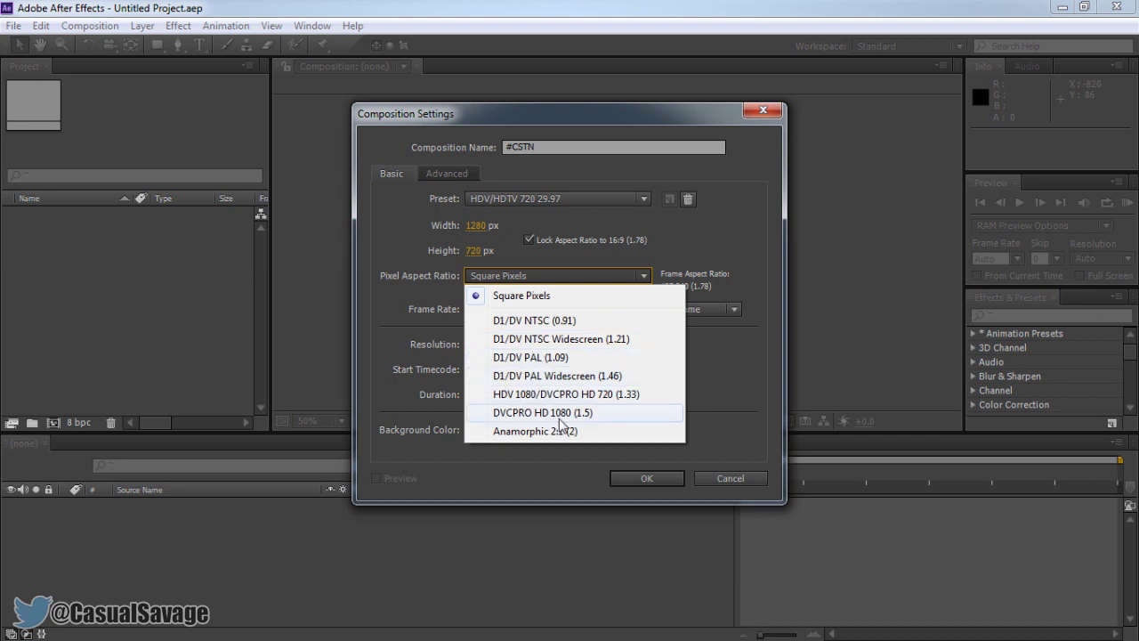
pyautogui.click(573, 298)
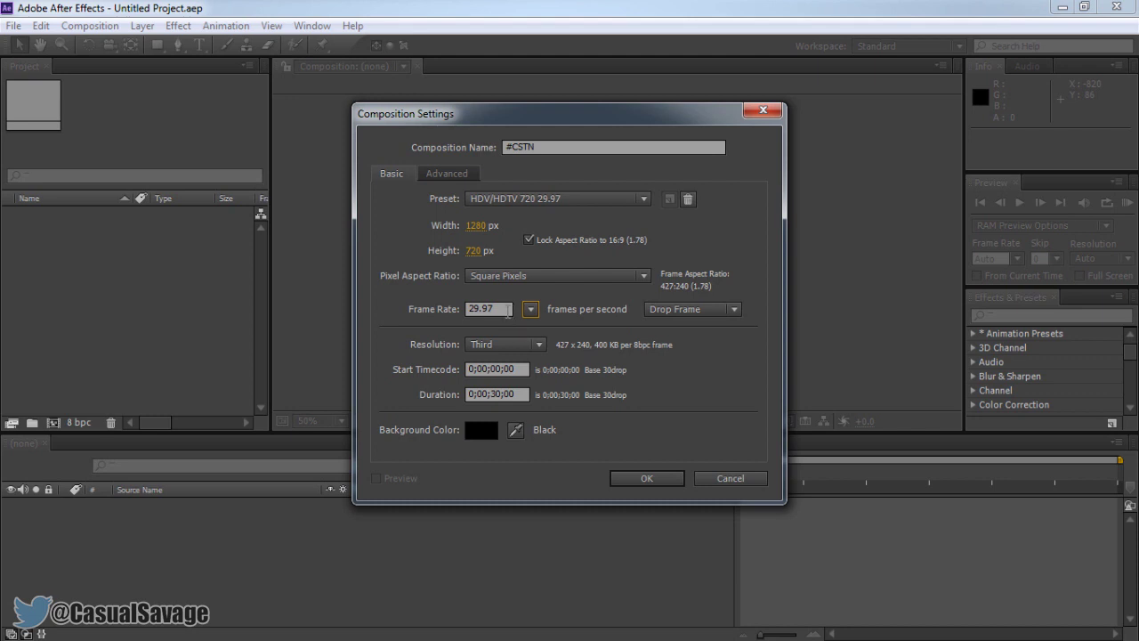
pyautogui.doubleClick(508, 310)
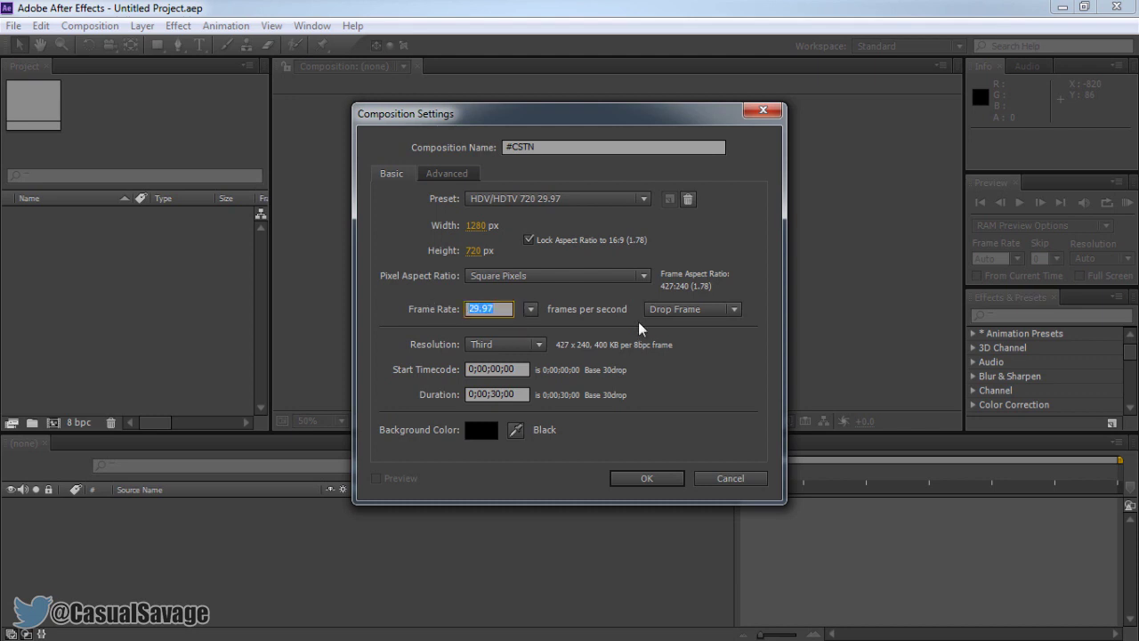
pyautogui.write('12')
pyautogui.click(530, 309)
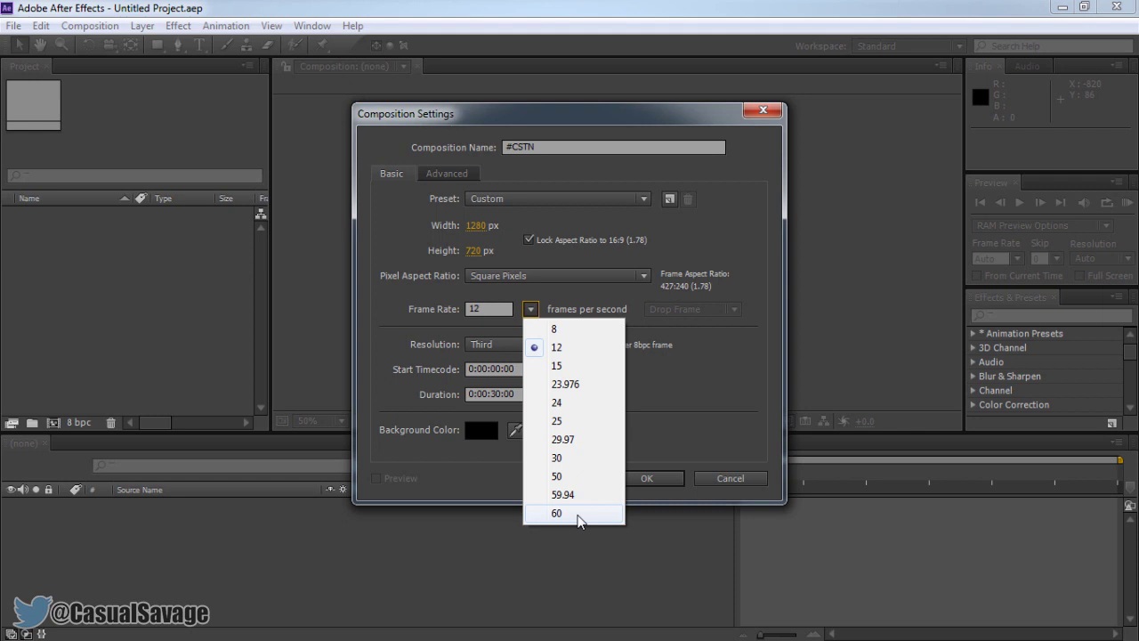
pyautogui.click(495, 329)
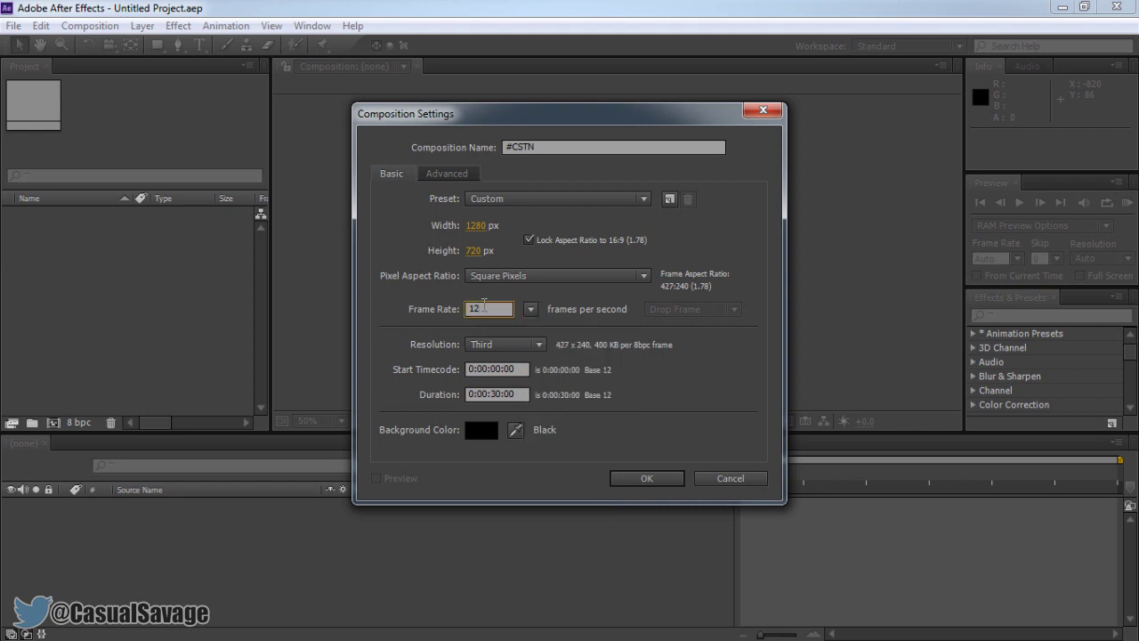
pyautogui.click(531, 311)
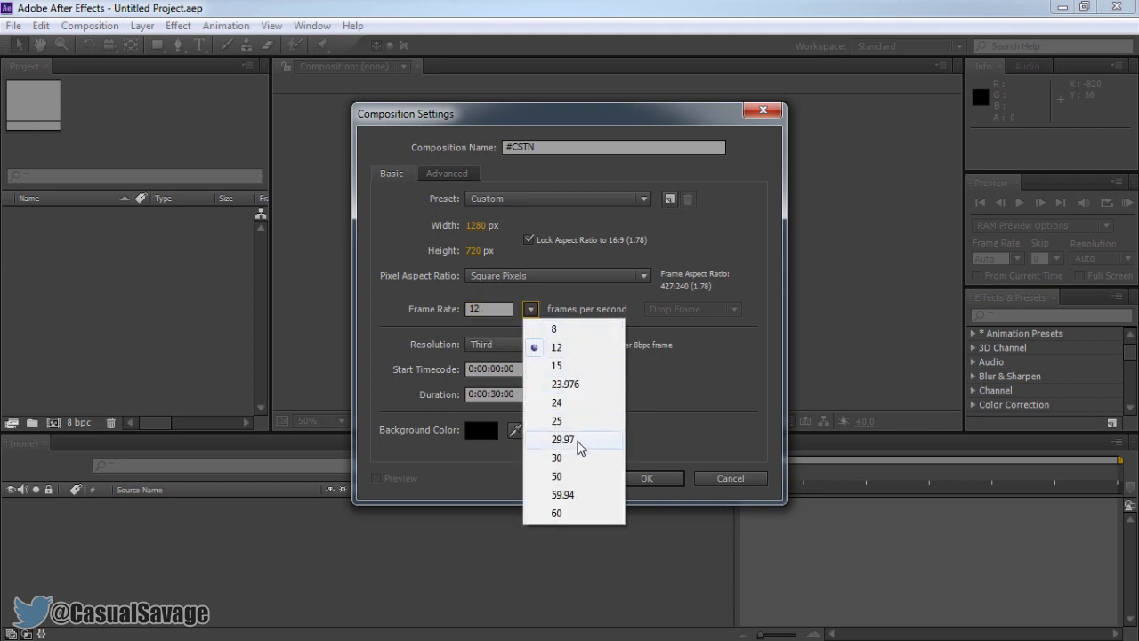
pyautogui.click(579, 439)
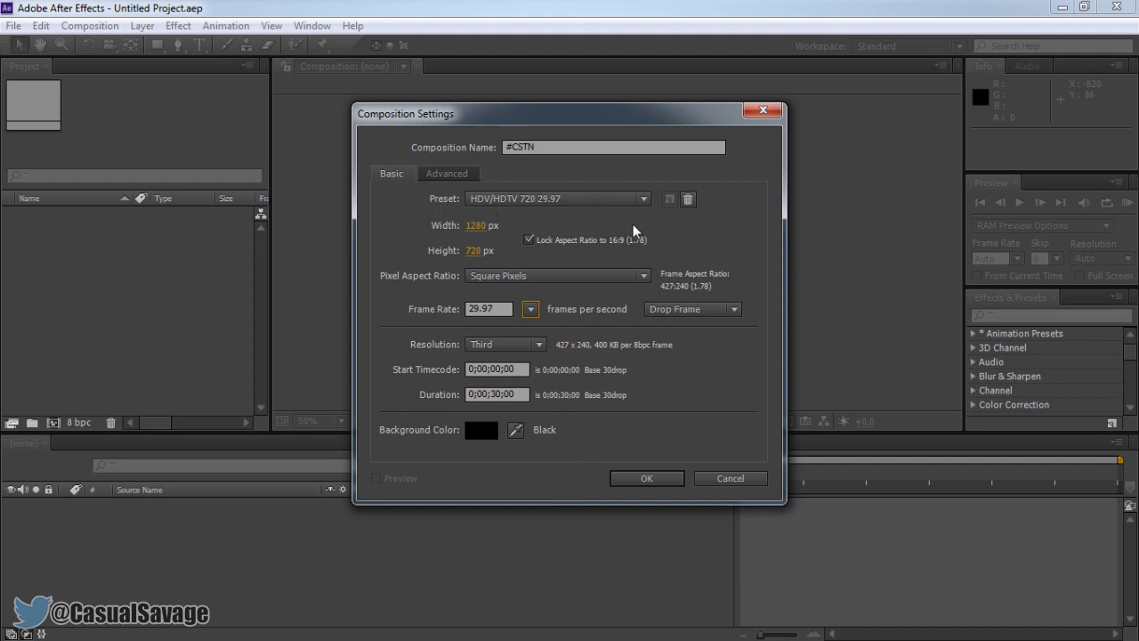
pyautogui.click(702, 312)
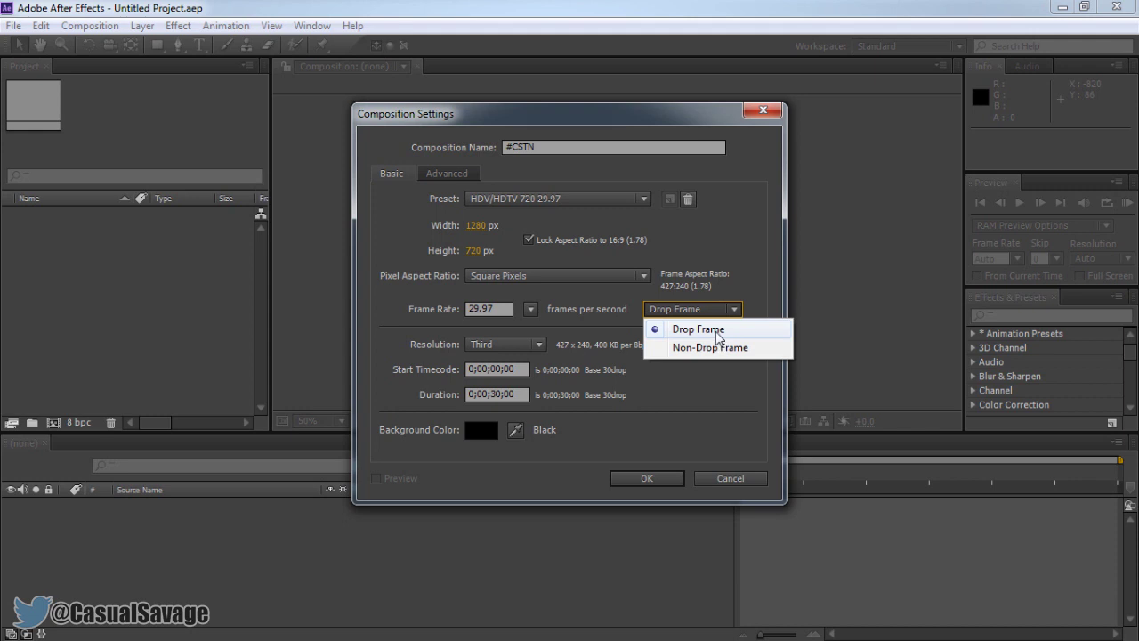
pyautogui.click(717, 334)
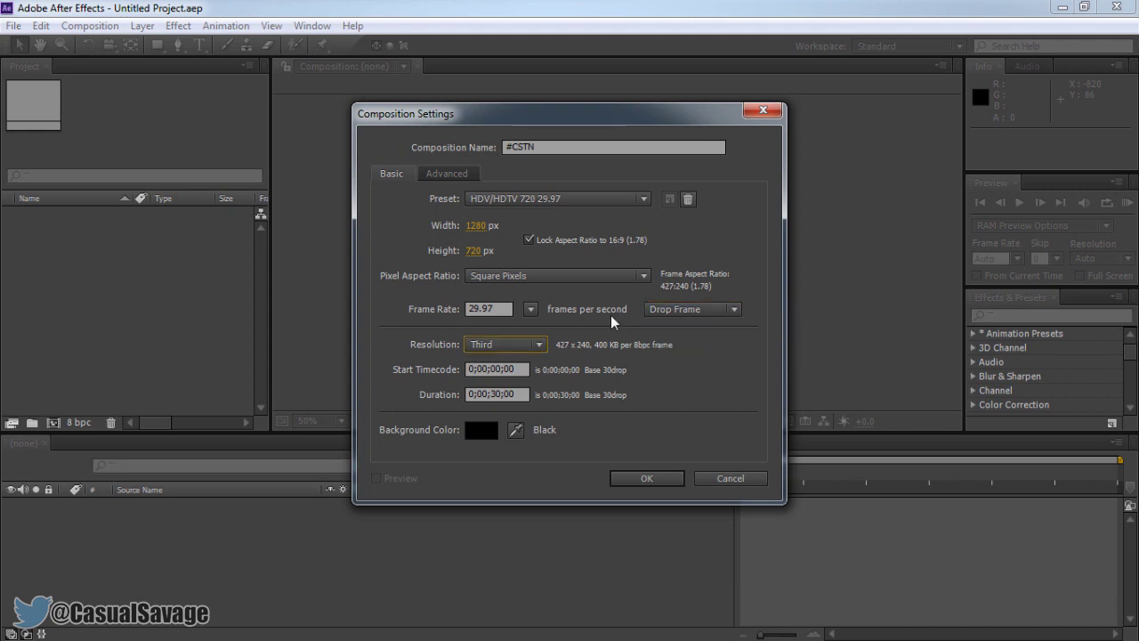
pyautogui.click(500, 350)
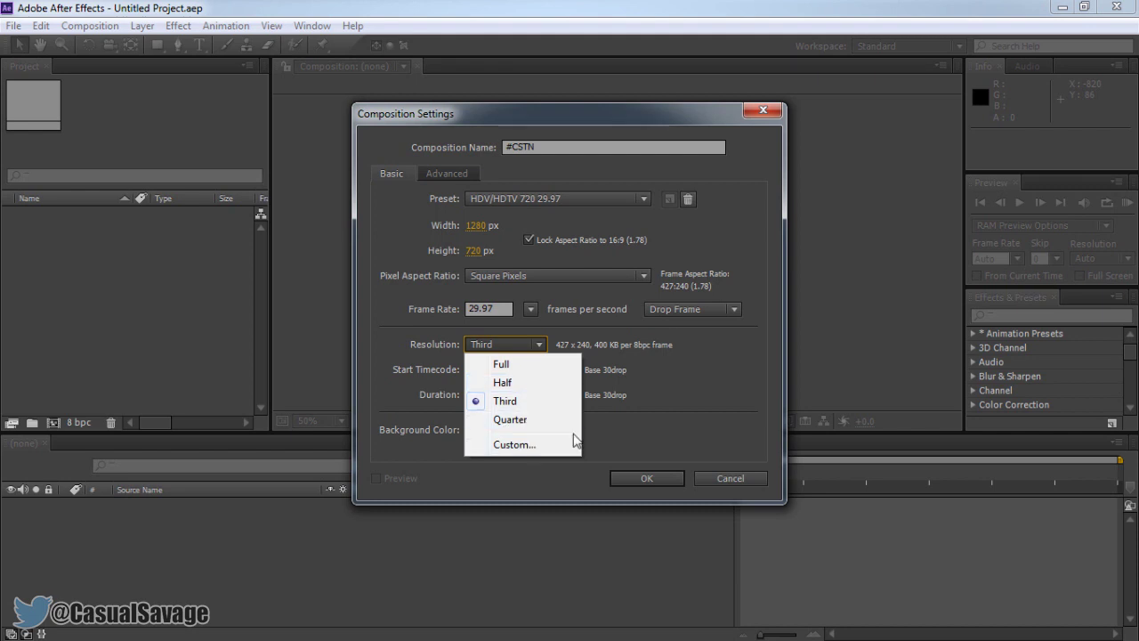
pyautogui.click(647, 417)
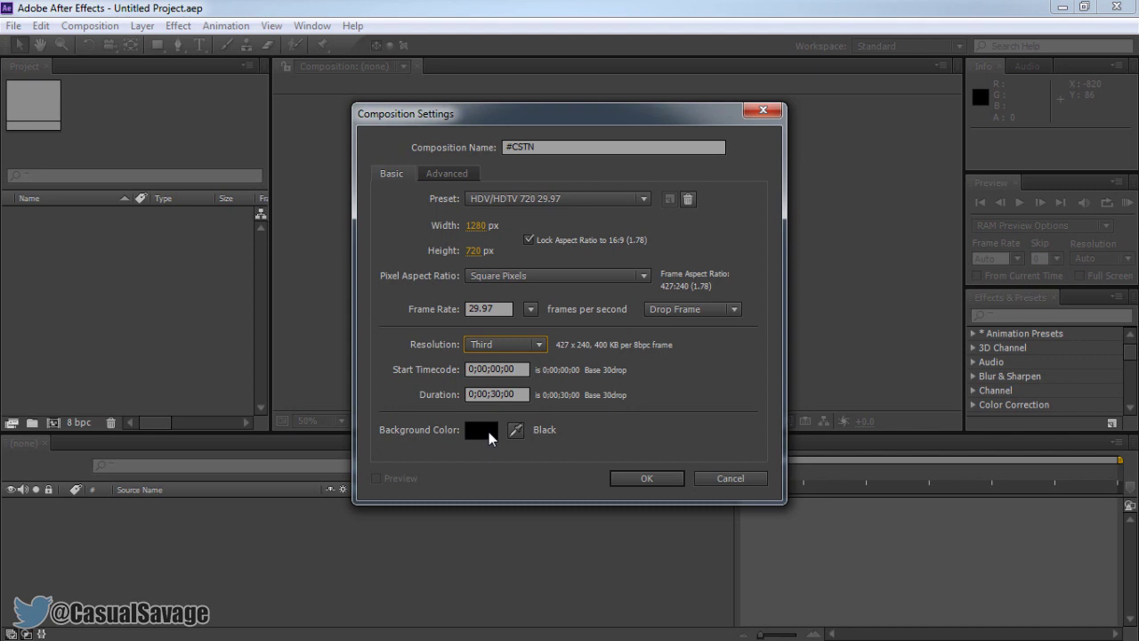
pyautogui.click(488, 431)
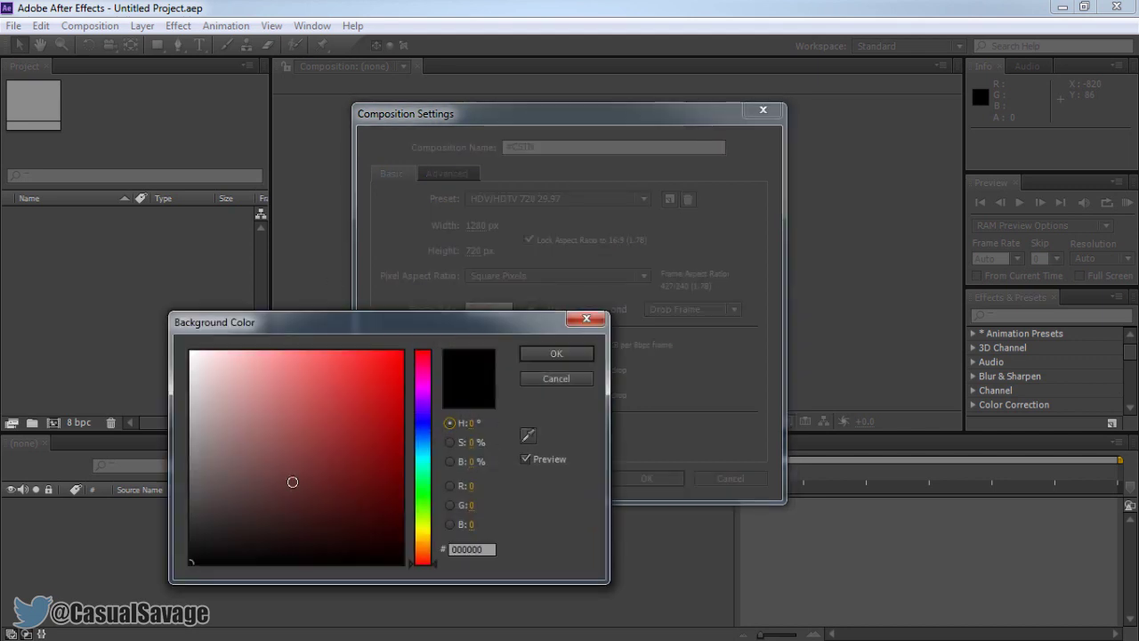
# Step: Set the background colour to pure red and create the 1280×720 #CSTN composition
pyautogui.moveTo(292, 481); pyautogui.dragTo(838, 169)
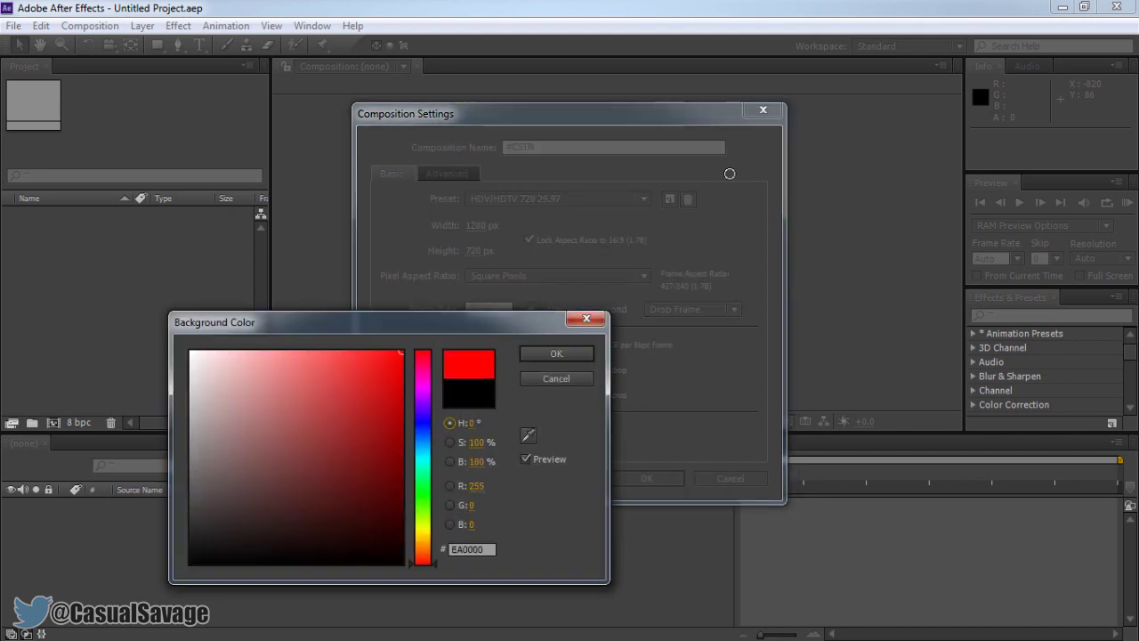
pyautogui.click(559, 353)
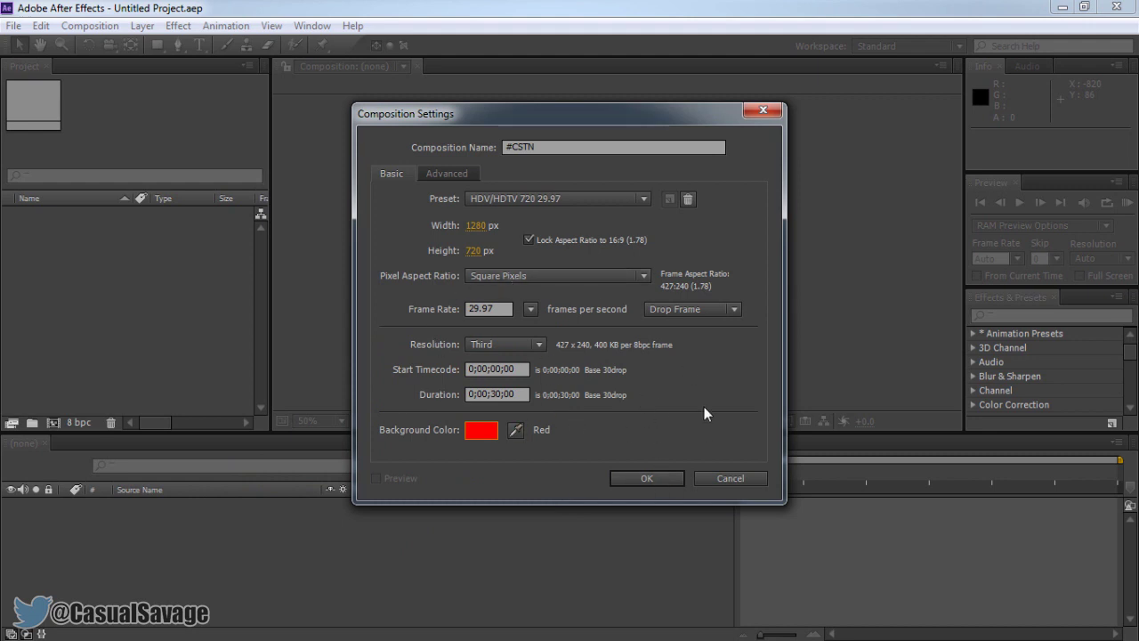
pyautogui.click(449, 177)
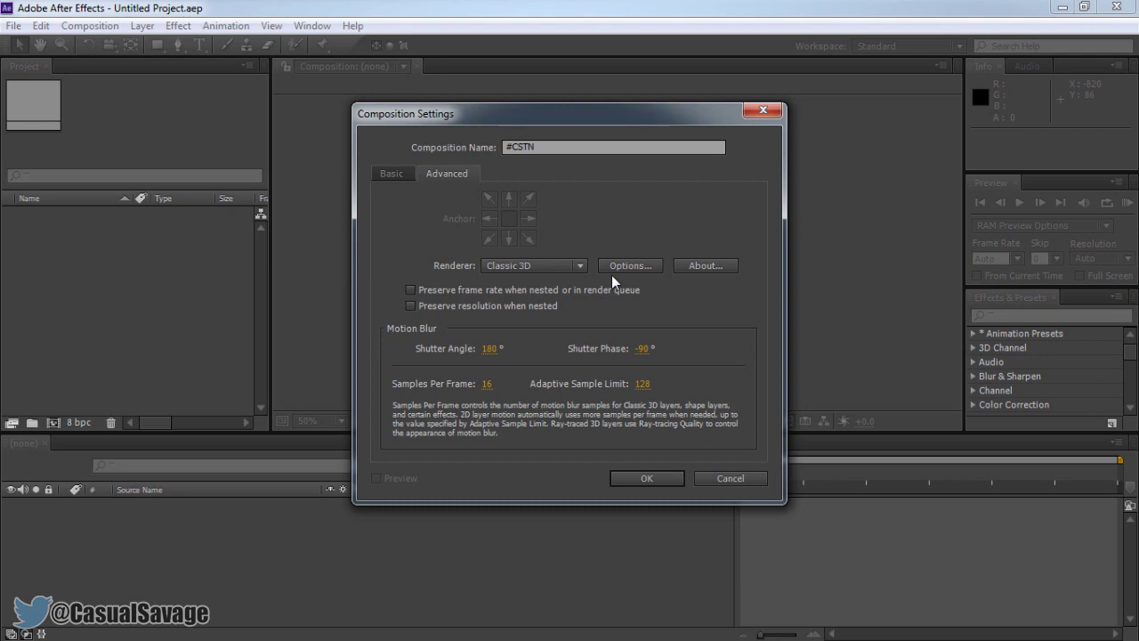
pyautogui.click(391, 173)
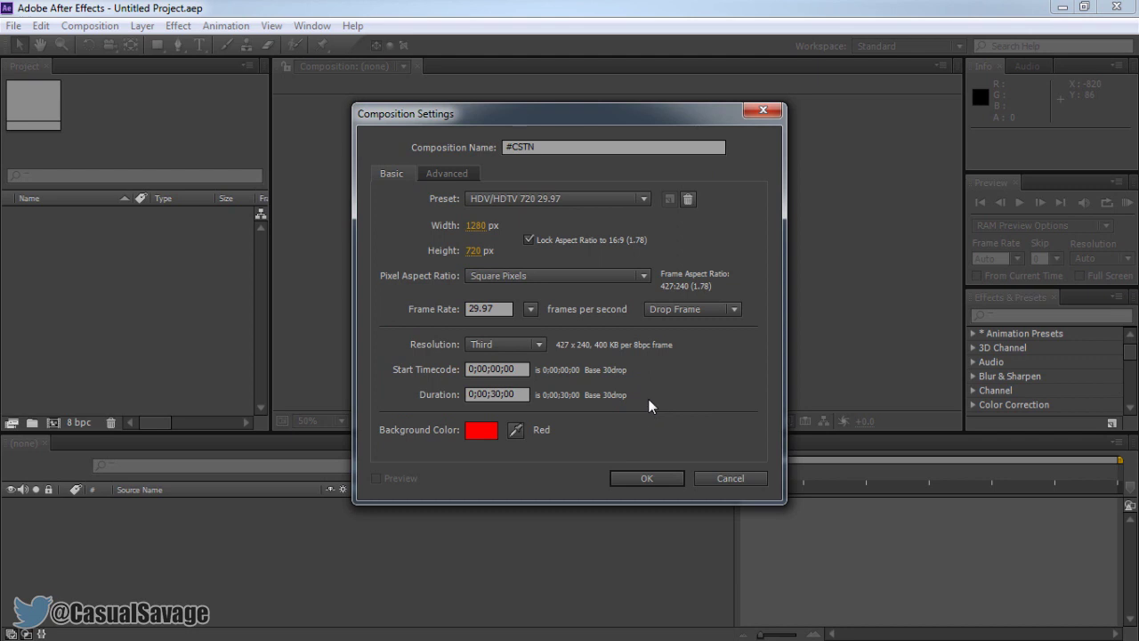
pyautogui.click(629, 481)
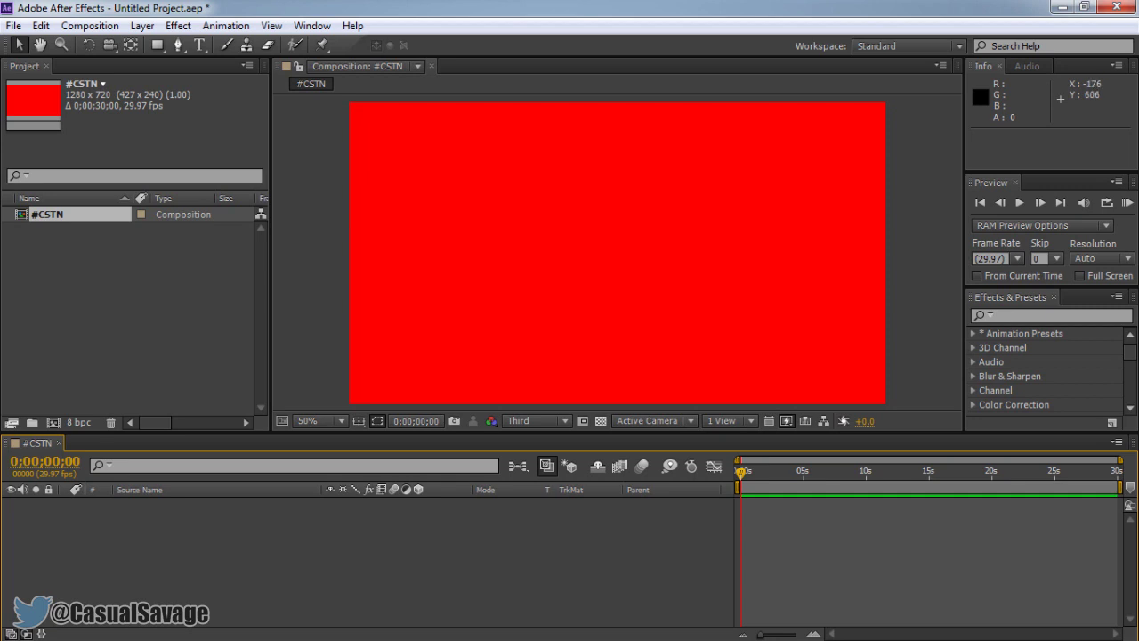
# Step: Import the BO3 gameplay MP4 and drop it into the #CSTN composition
pyautogui.moveTo(0, 256); pyautogui.dragTo(107, 261)
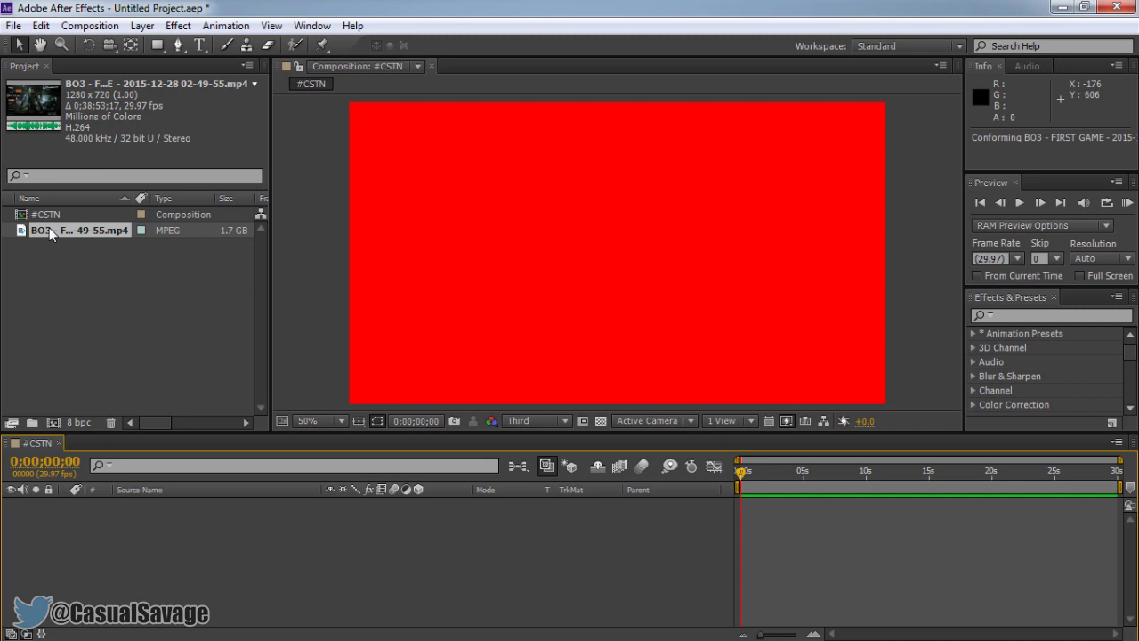
pyautogui.moveTo(49, 228); pyautogui.dragTo(166, 513)
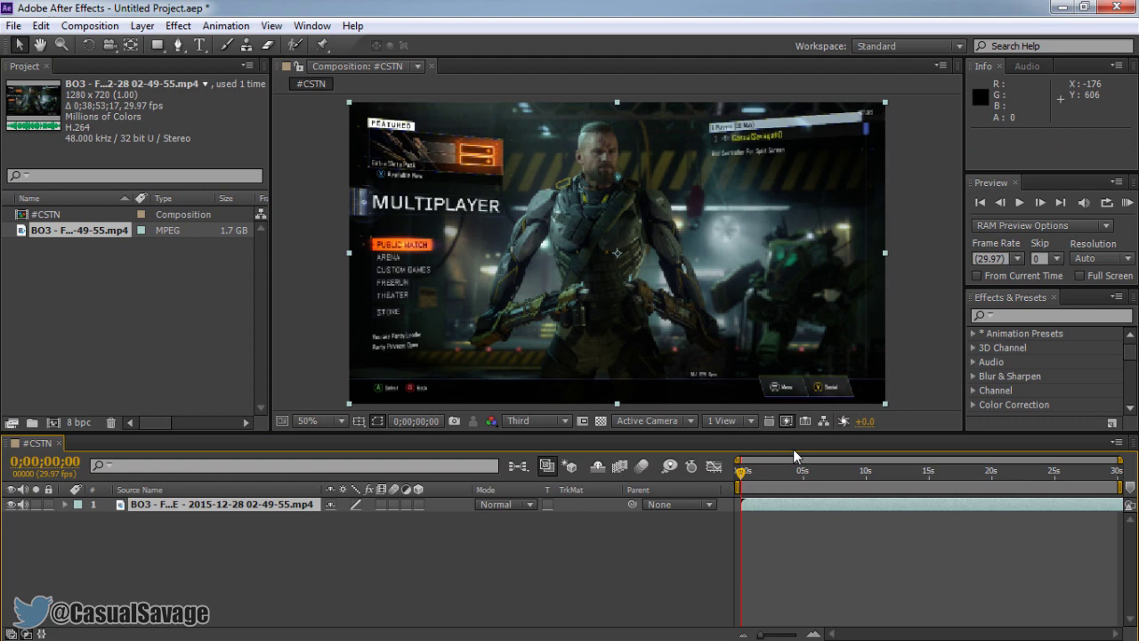
# Step: Preview the footage at Half resolution, then zoom the viewer out to 25%
pyautogui.click(564, 420)
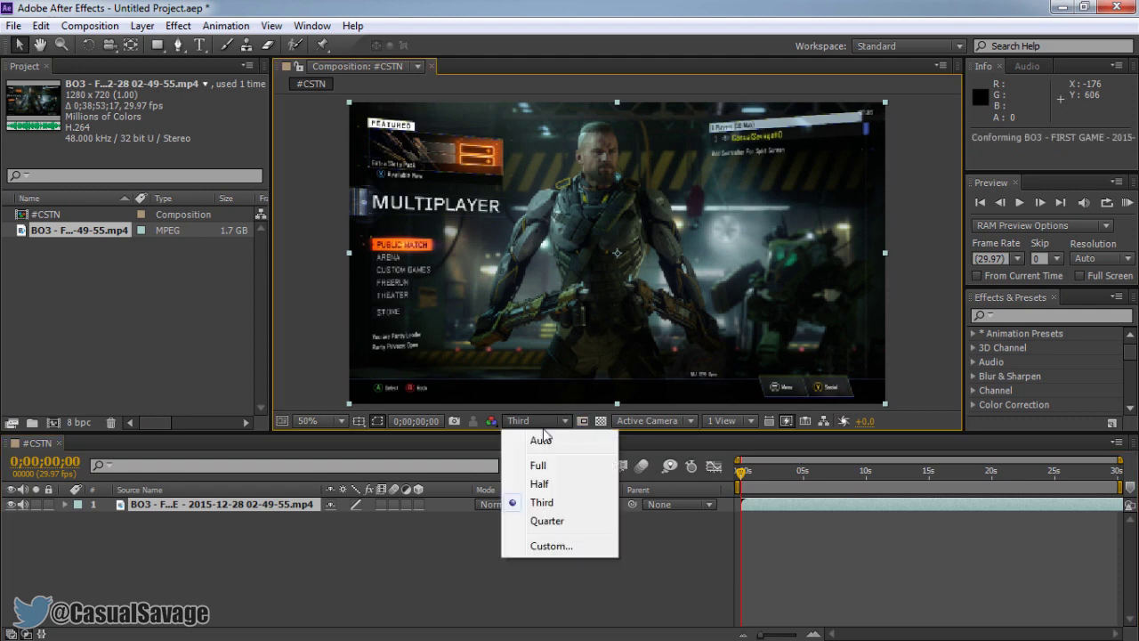
pyautogui.click(552, 485)
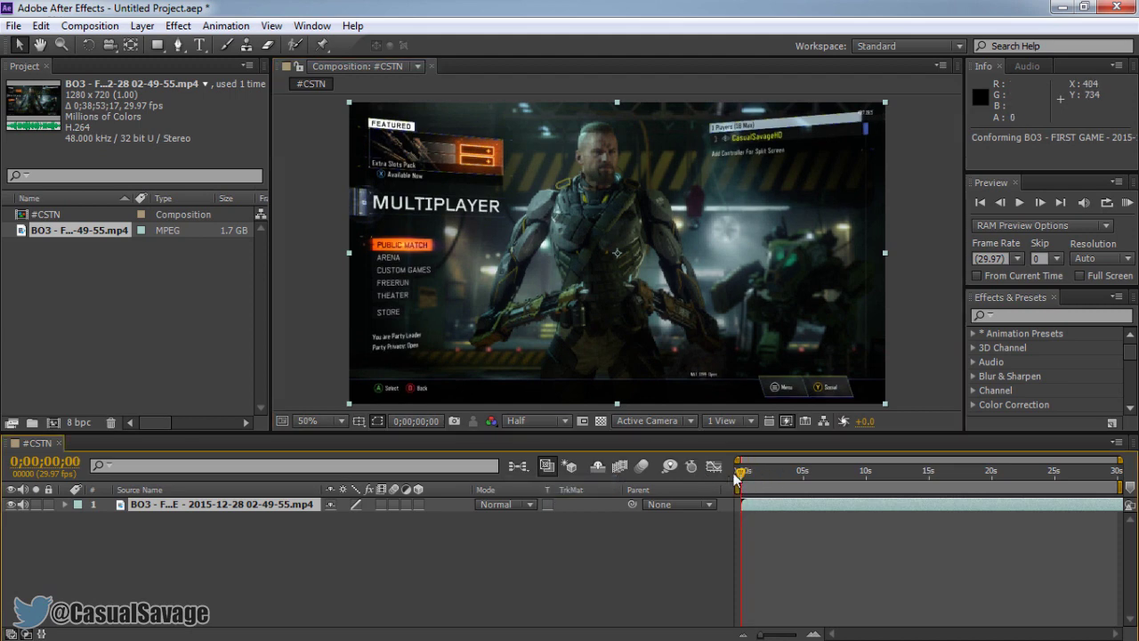
pyautogui.click(1023, 204)
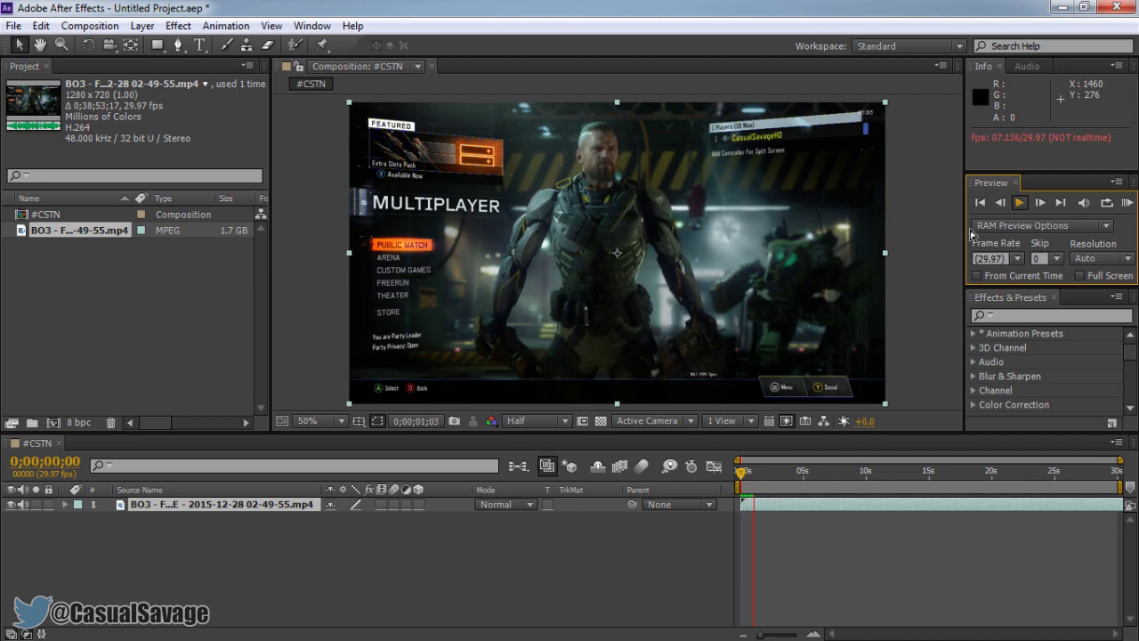
pyautogui.click(965, 322)
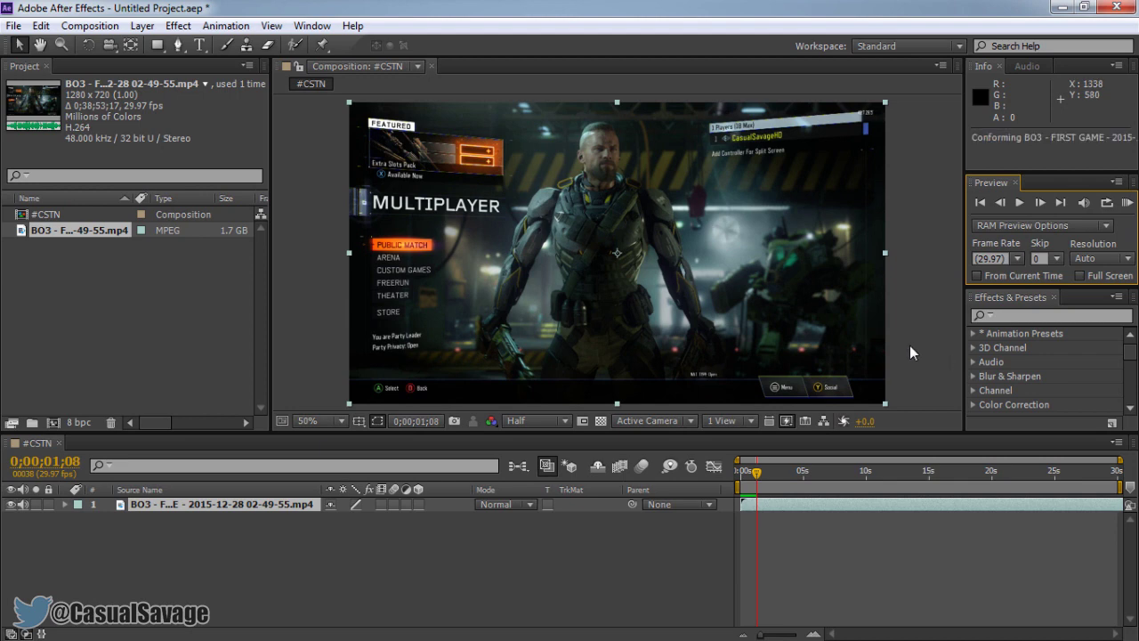
pyautogui.scroll(-2, 520, 363)
pyautogui.press('Home')
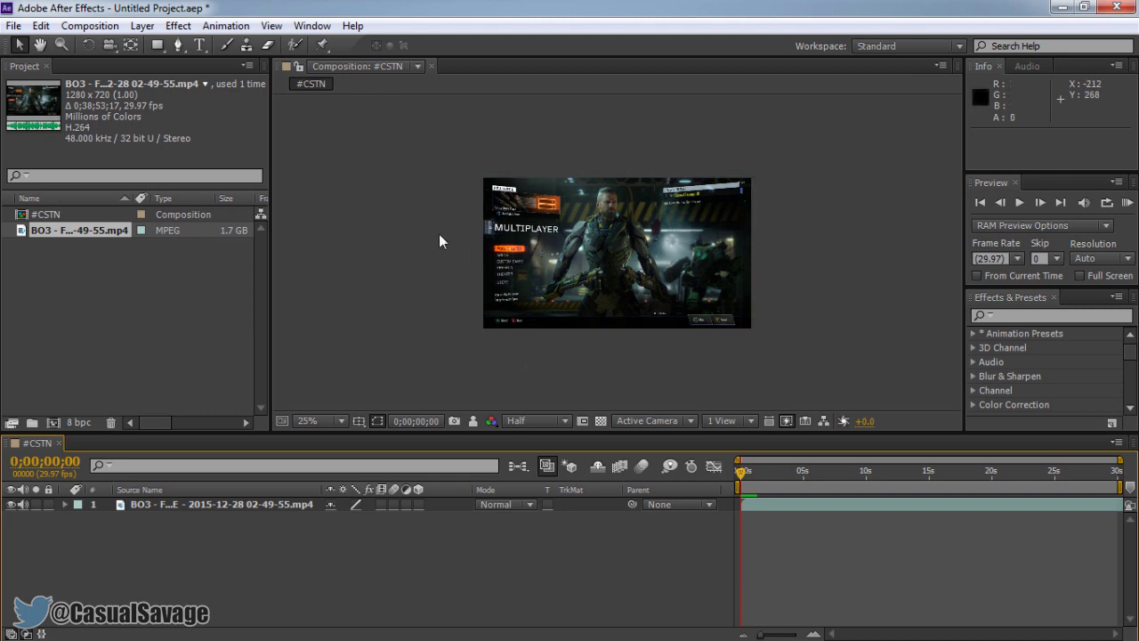
# Step: Change #CSTN to the HDTV 1080 29.97 preset, 1920×1080
pyautogui.click(94, 26)
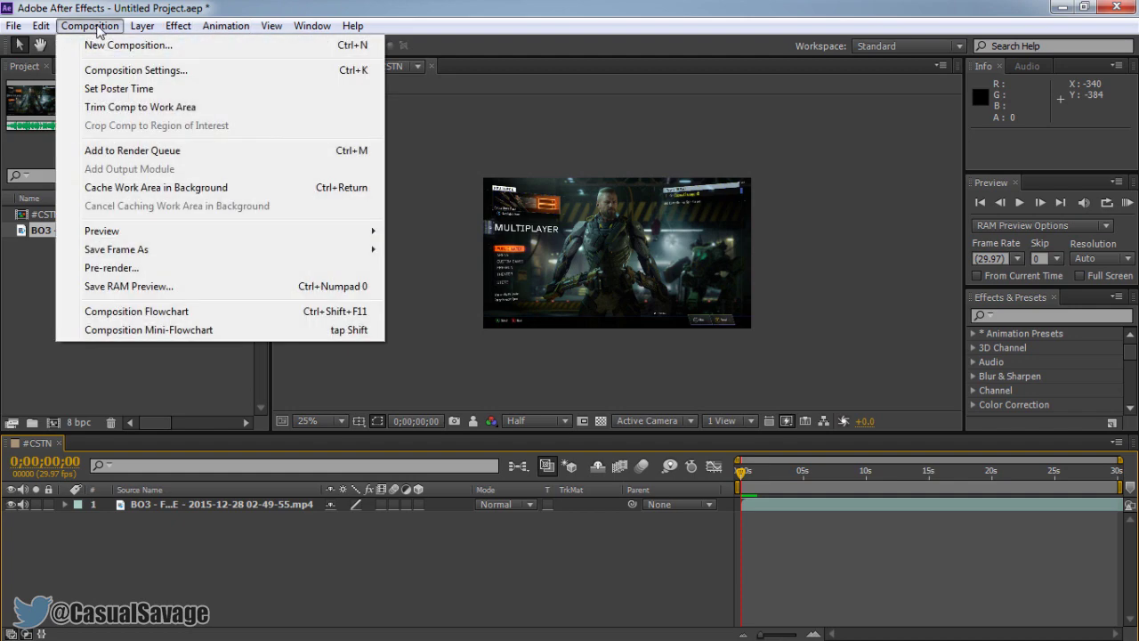
pyautogui.click(138, 74)
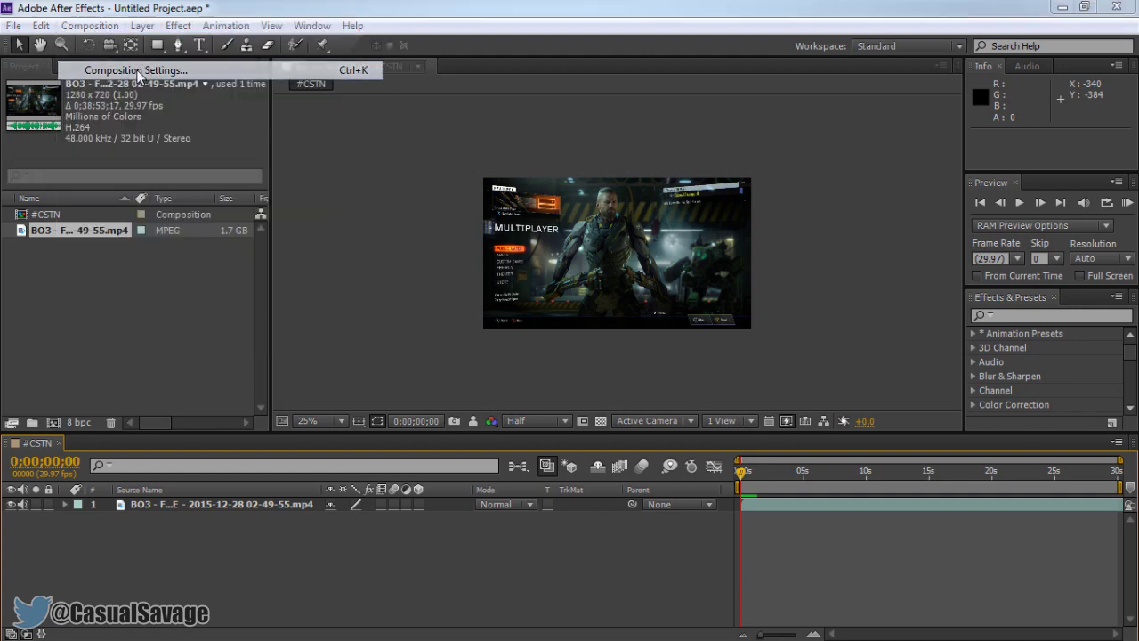
pyautogui.click(583, 200)
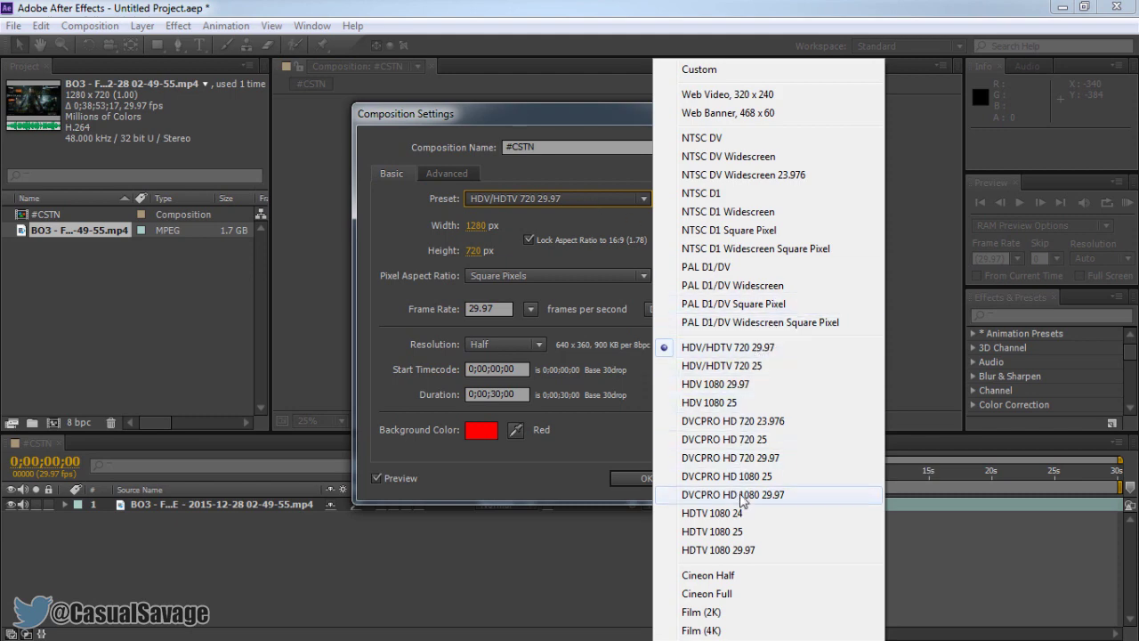
pyautogui.click(746, 552)
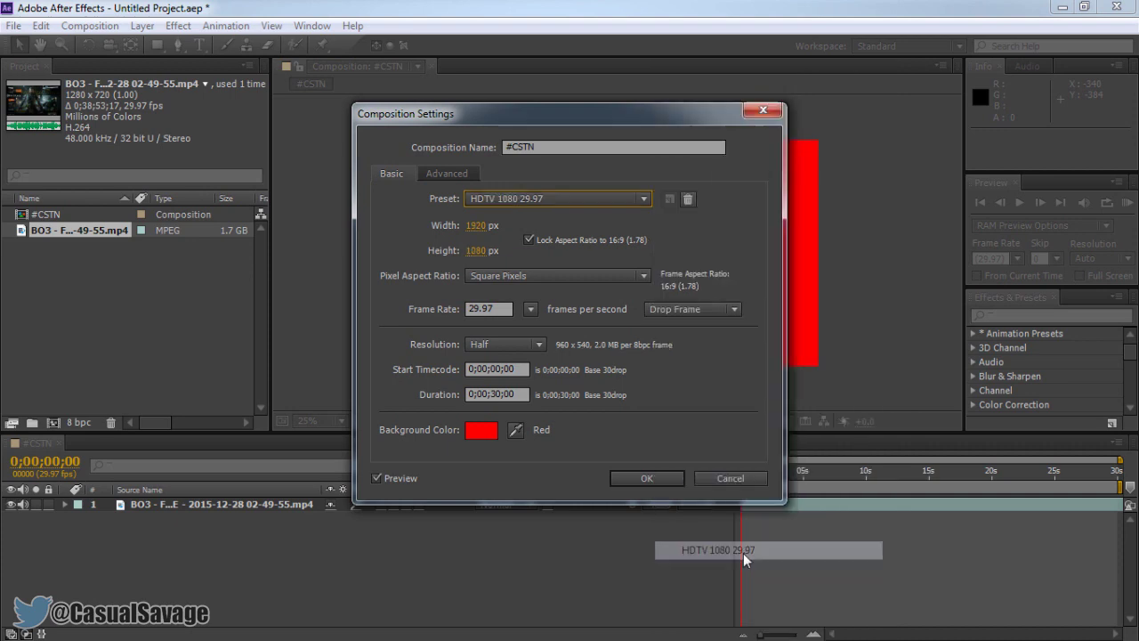
pyautogui.click(654, 479)
pyautogui.click(649, 226)
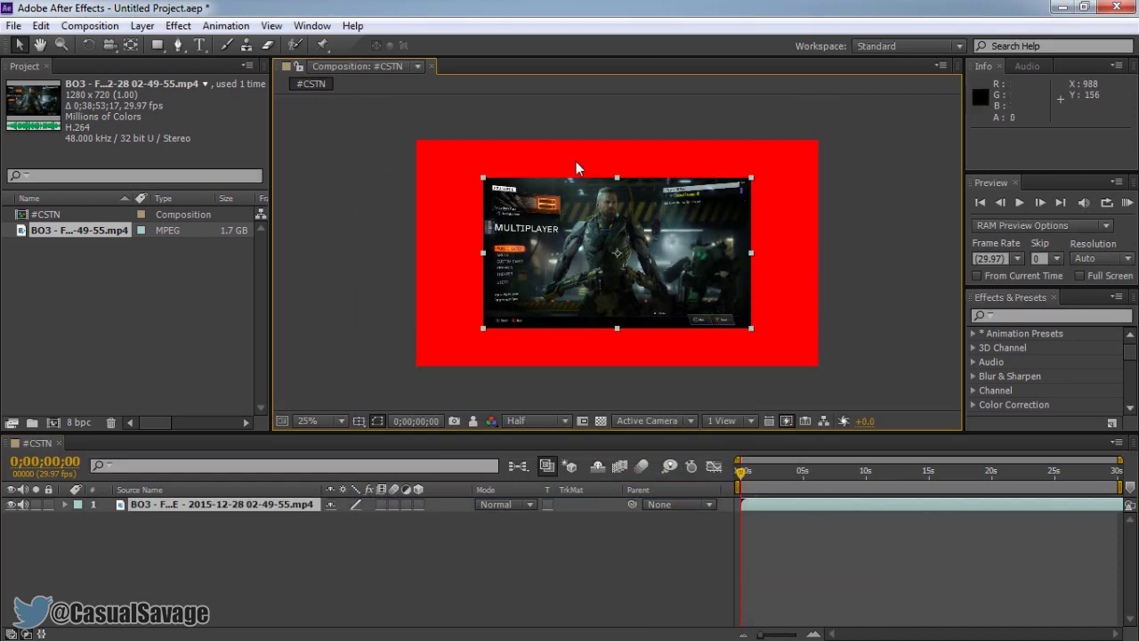
pyautogui.rightClick(573, 248)
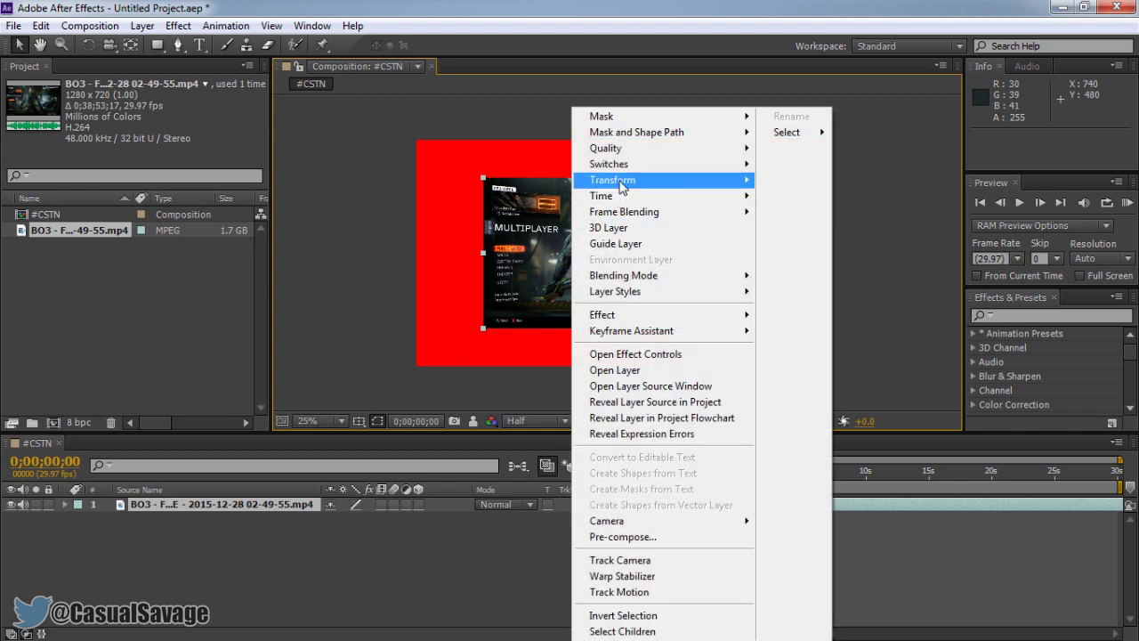
# Step: Apply Transform > Fit to Comp so the BO3 footage fills the 1920×1080 frame
pyautogui.moveTo(627, 181)
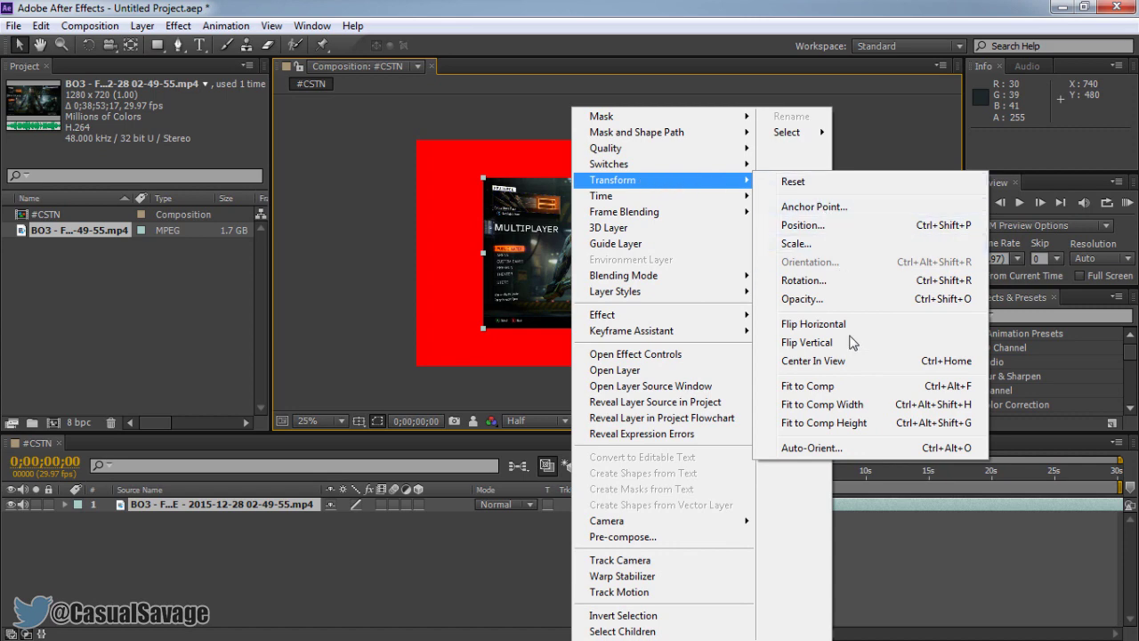
pyautogui.click(853, 389)
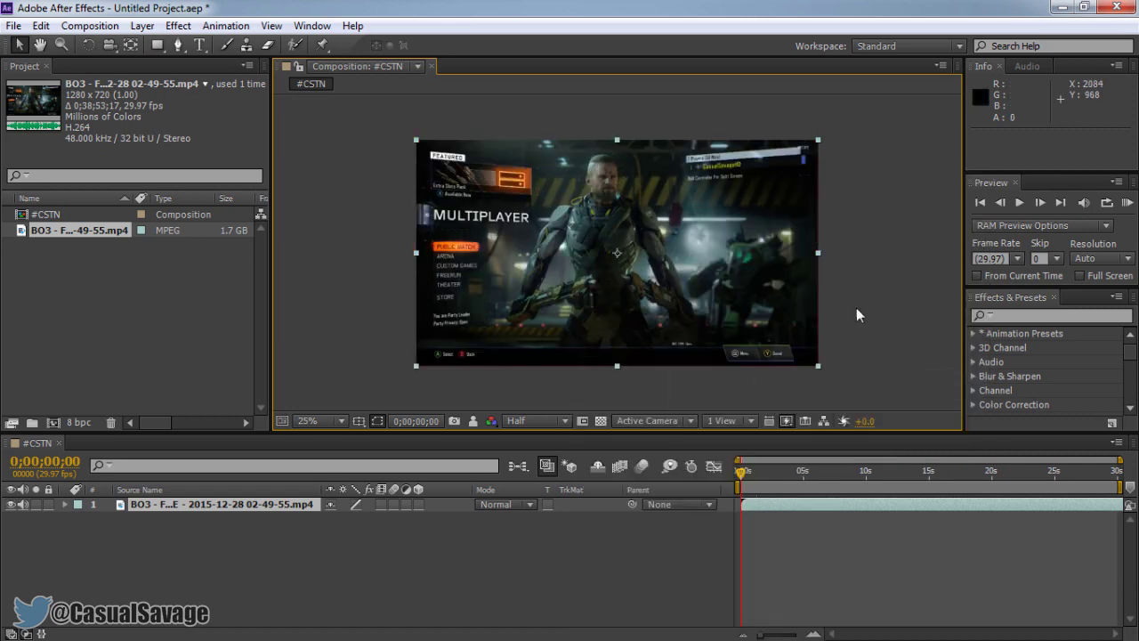